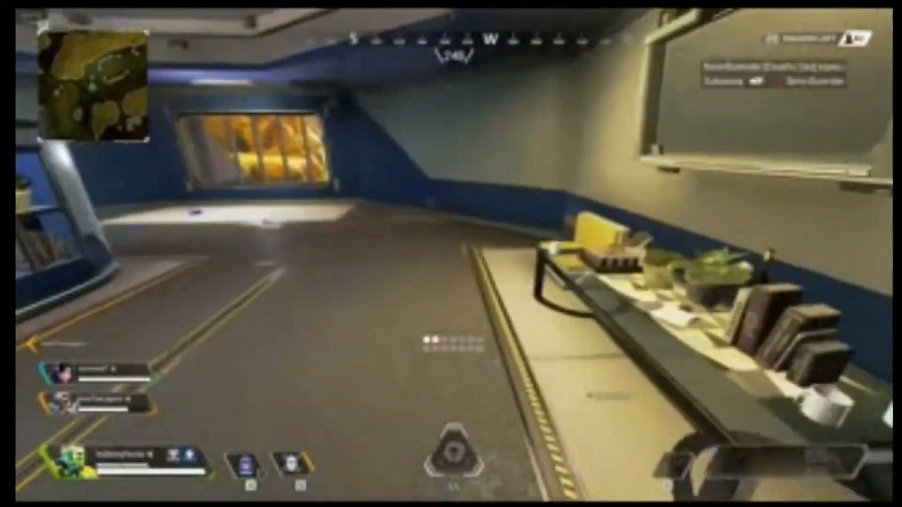
key("w")
key("e")
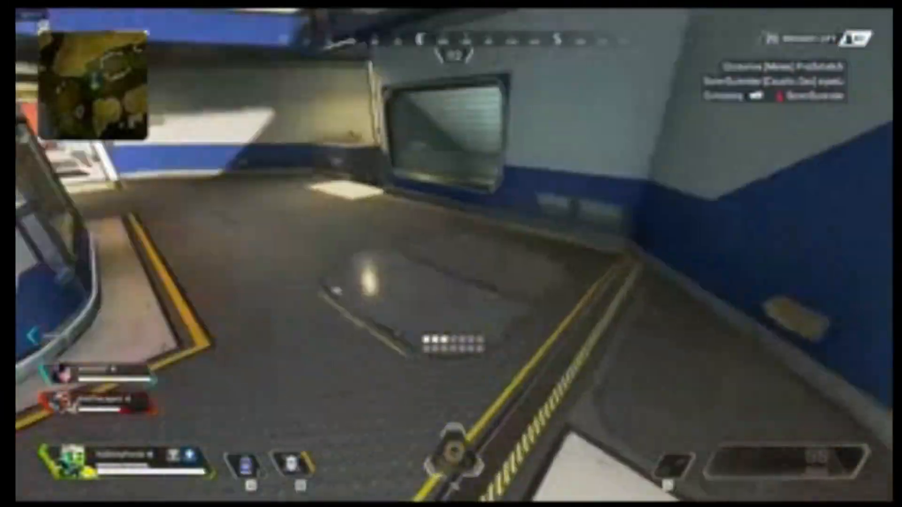
key("w")
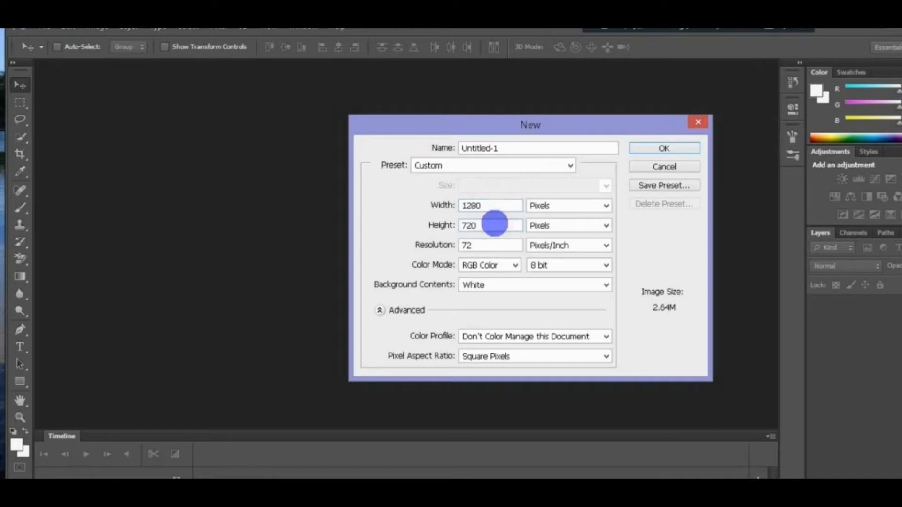
- Create a 1280 x 720 pixel document at 72 pixels/inch in 8-bit RGB Color with a white background
left_click(695, 147)
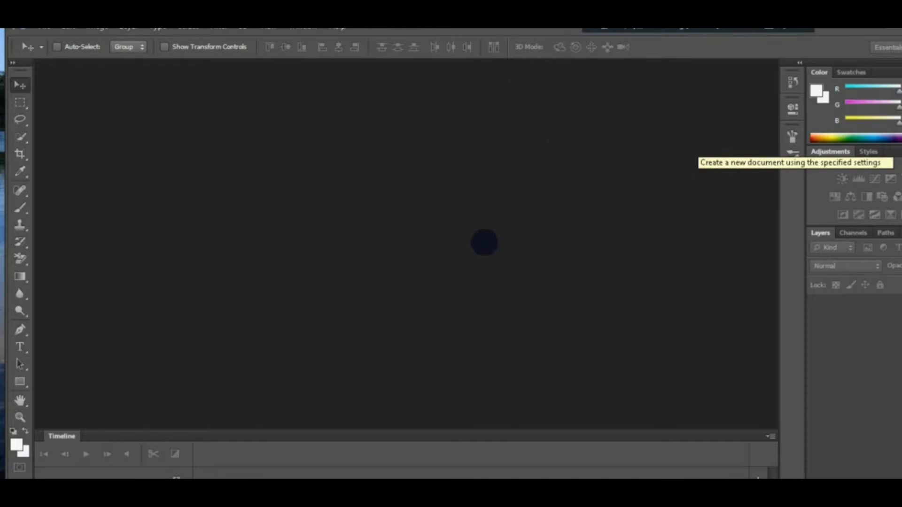
- Open the two YouTube set-up images, "image for thumbnail youtube set up 2.jpeg" and "image for youtube set up thumbnail.jpg", from the THUMBNAILS (H:) drive
left_click(45, 27)
left_click(58, 52)
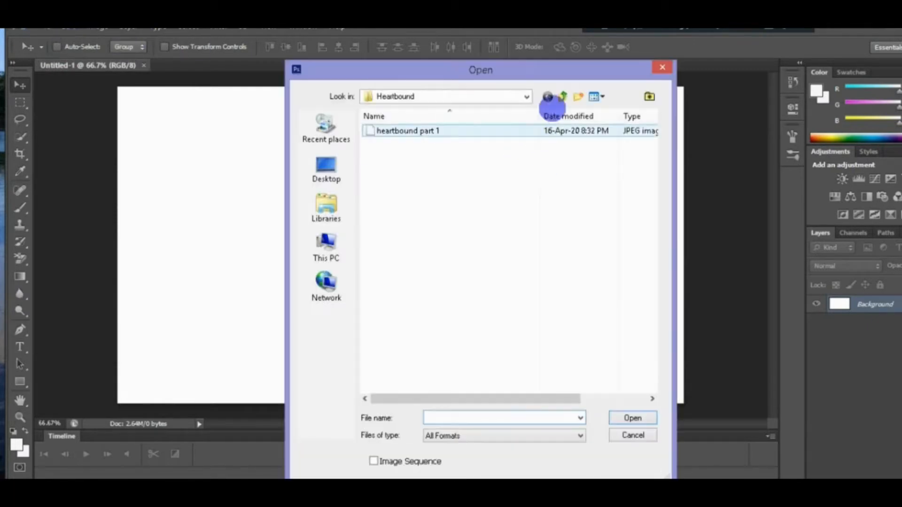
left_click(525, 96)
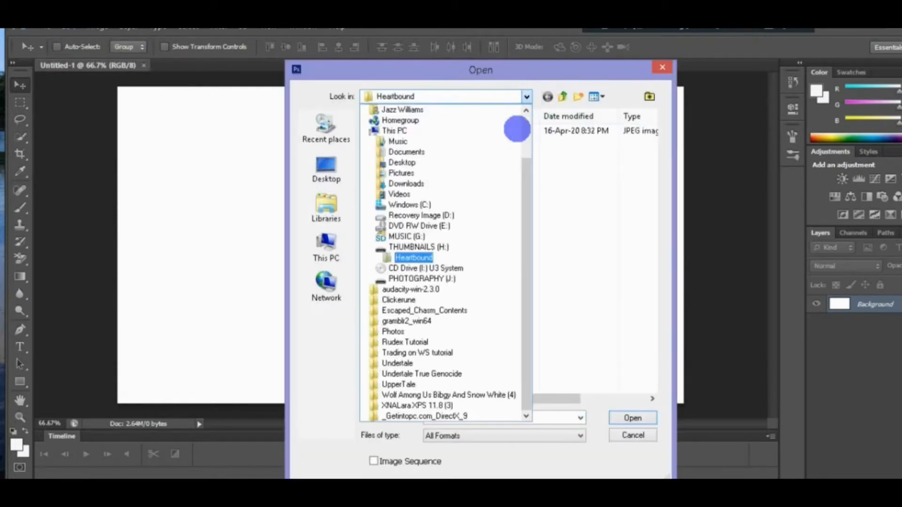
left_click(439, 237)
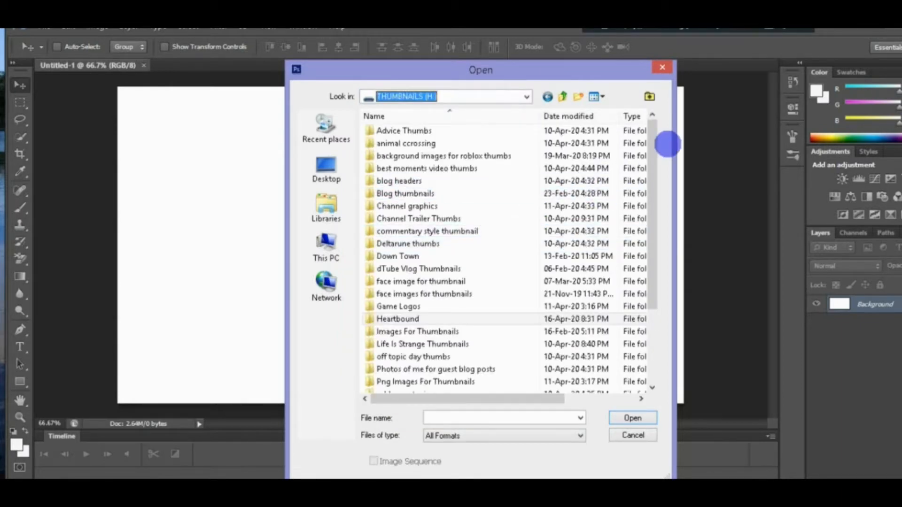
scroll(630, 262, "down", 3)
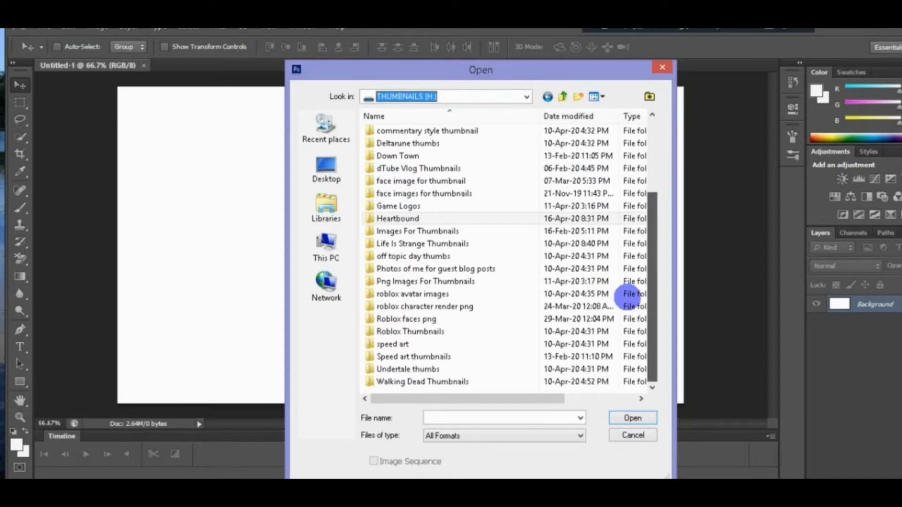
scroll(637, 190, "up", 3)
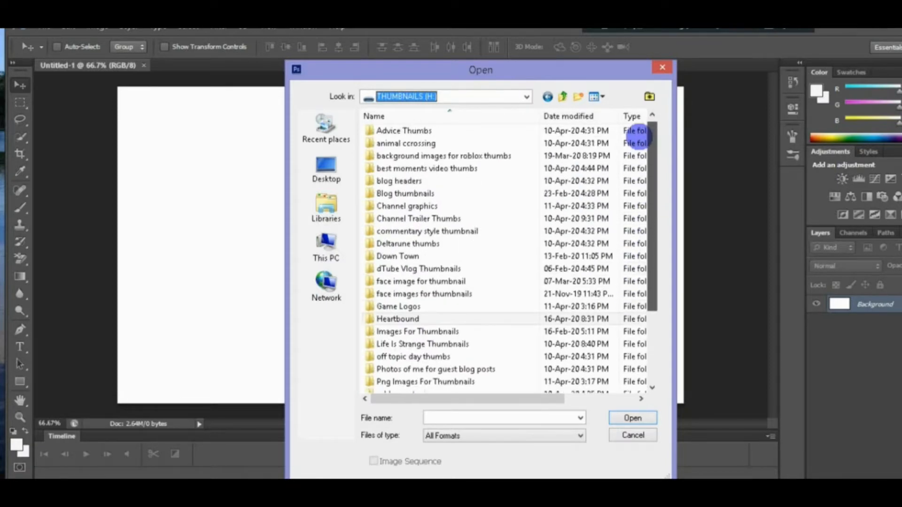
scroll(637, 136, "down", 2)
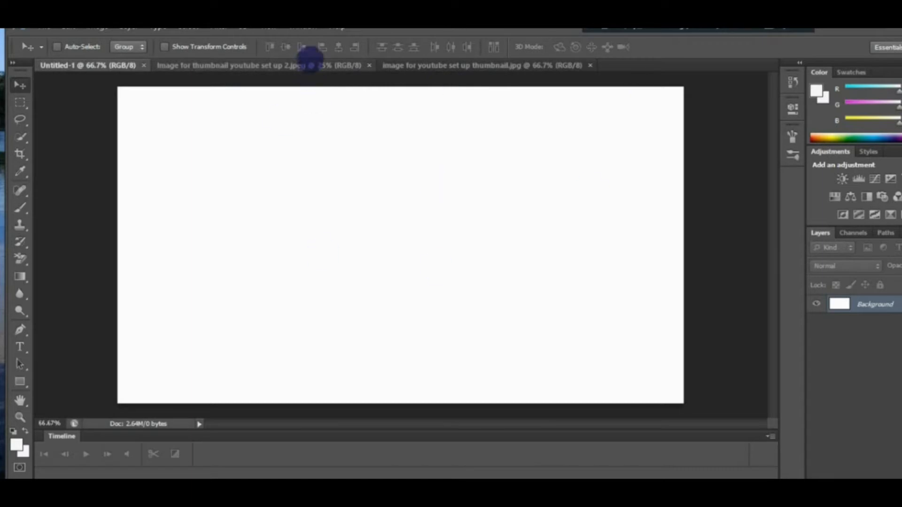
- Copy the entire keyboard photo and paste it into the Untitled-1 document as a new layer
left_click(308, 66)
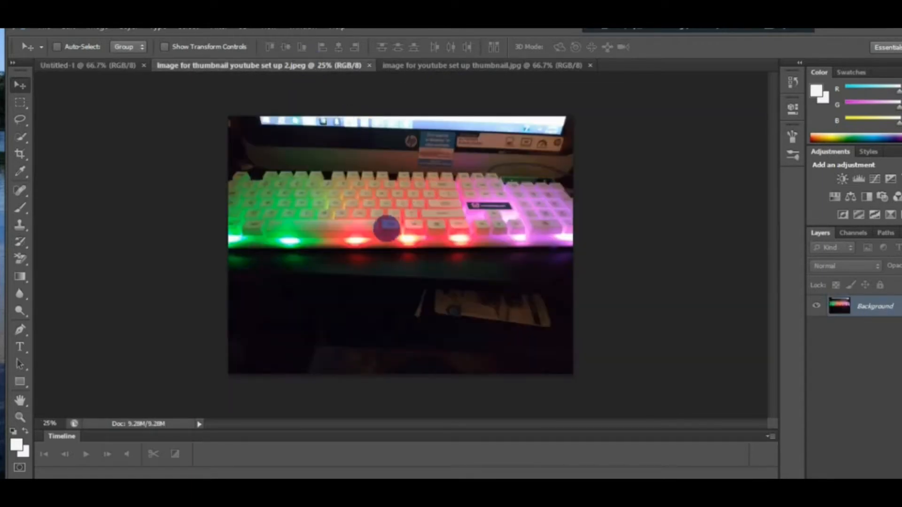
key("ctrl+a")
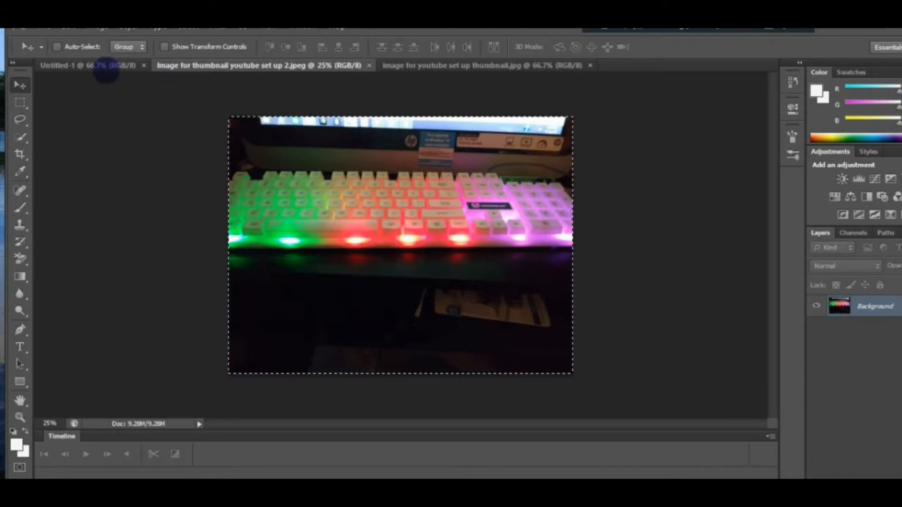
left_click(107, 66)
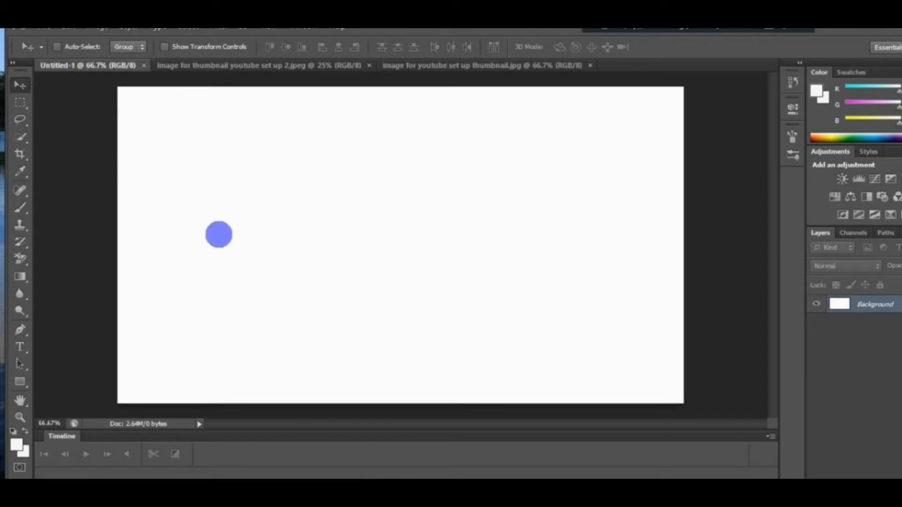
key("ctrl+v")
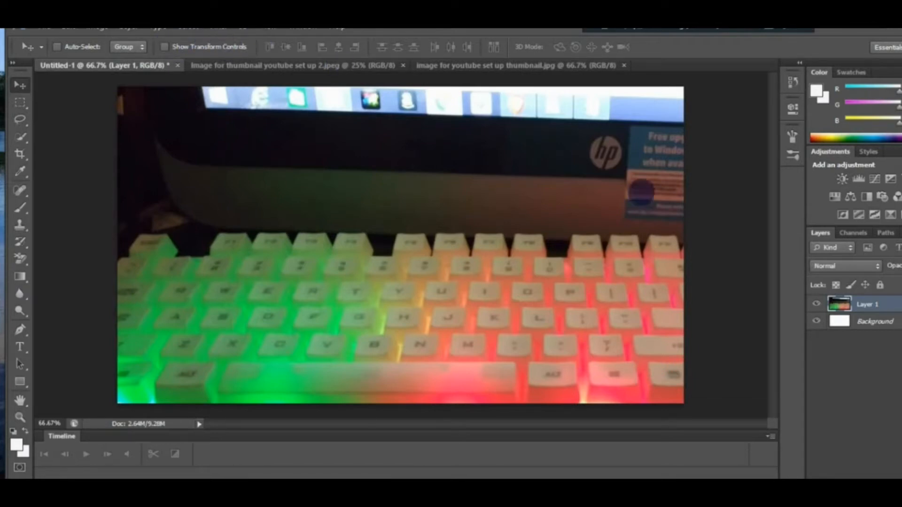
- Scale the keyboard photo into the canvas's left half, fit the desk set-up photo into the right half, and hide the transform controls
left_click(186, 46)
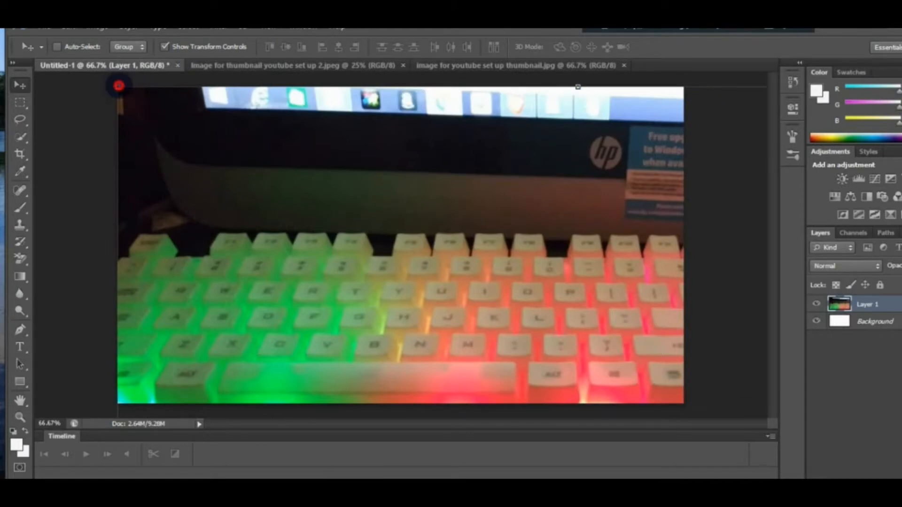
left_click(119, 86)
left_click_drag(117, 87, 604, 243)
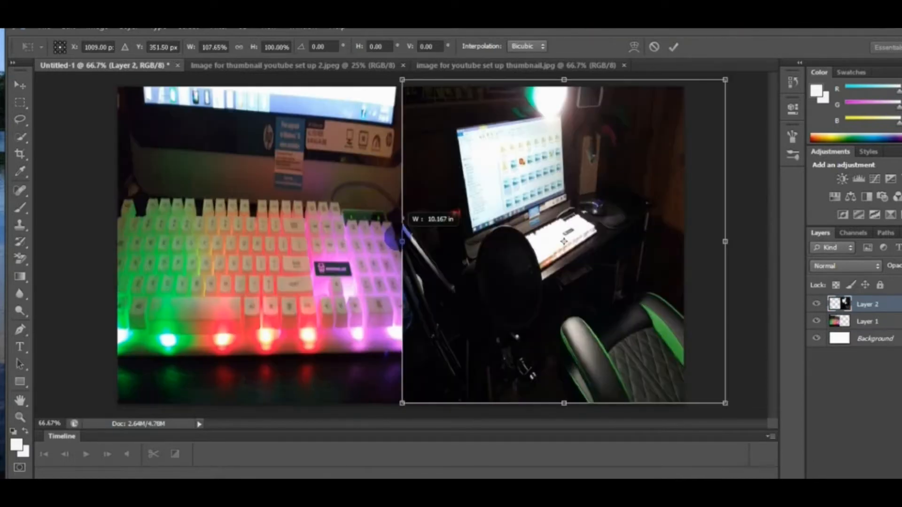
key("Return")
left_click(187, 49)
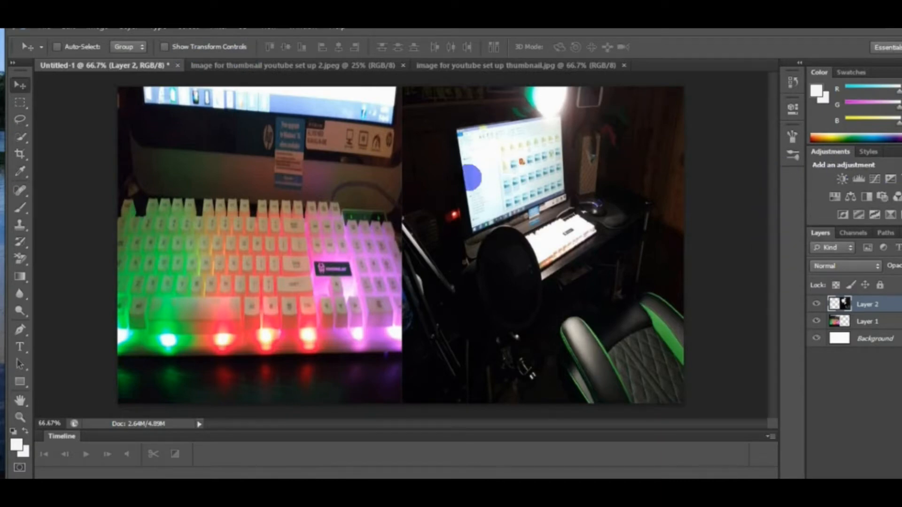
- Add the white text "Building" to the canvas in the AR BERKLEY font at 48 pt
left_click(20, 348)
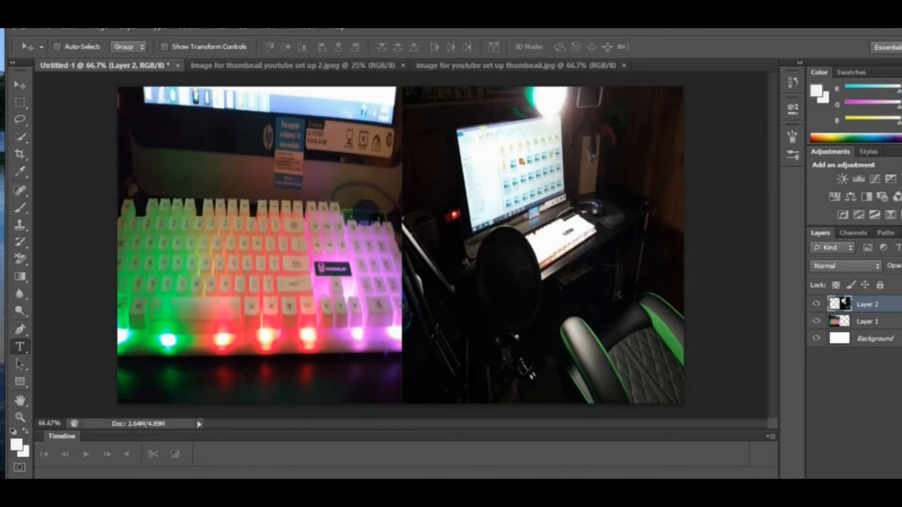
left_click(17, 347)
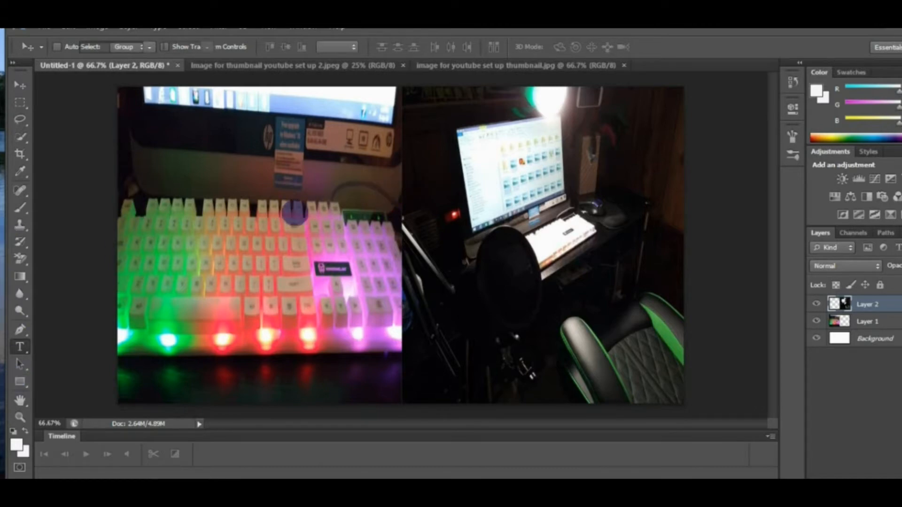
left_click(294, 212)
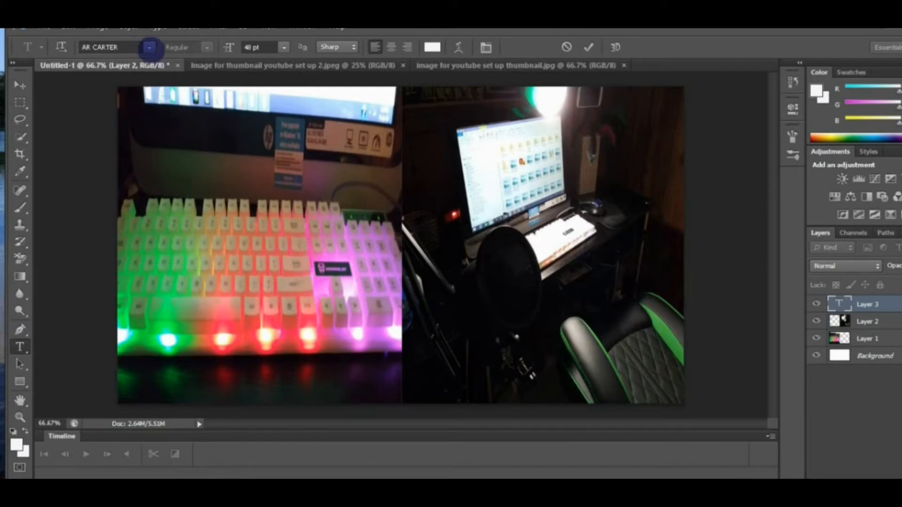
left_click(148, 47)
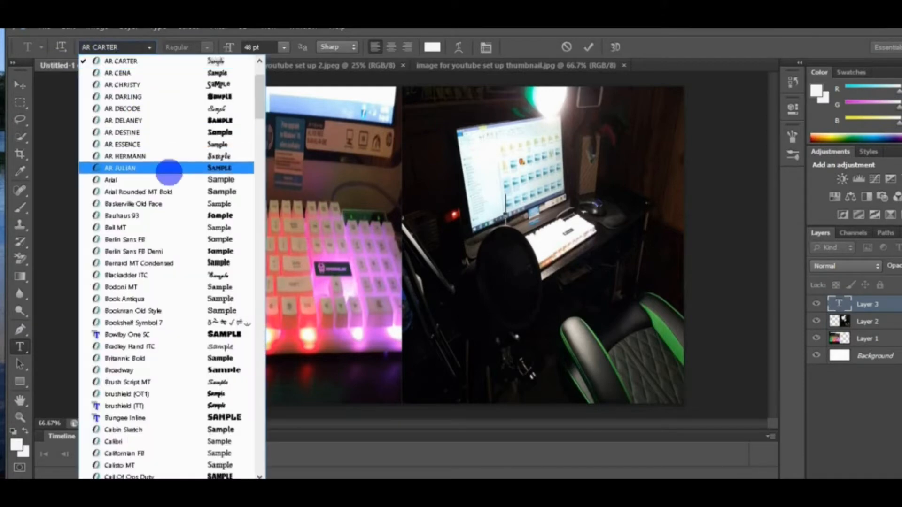
scroll(176, 188, "down", 1)
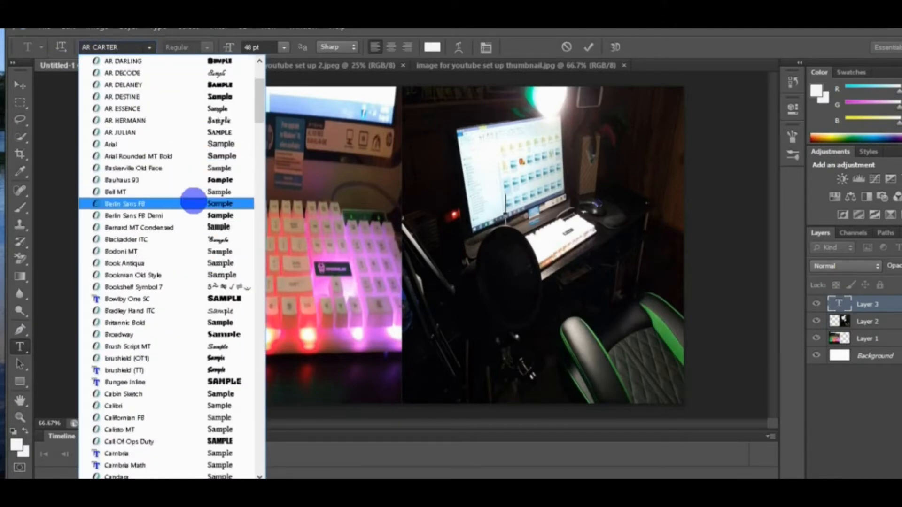
scroll(192, 201, "up", 3)
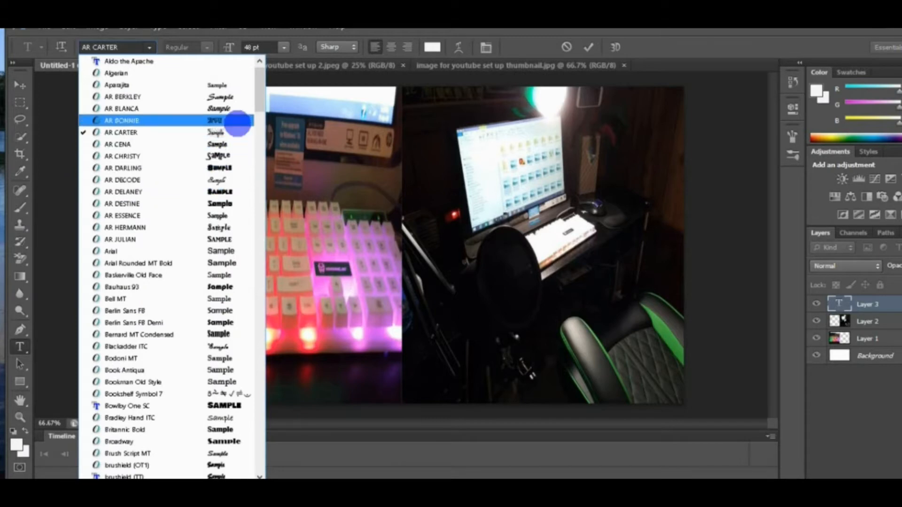
left_click(207, 97)
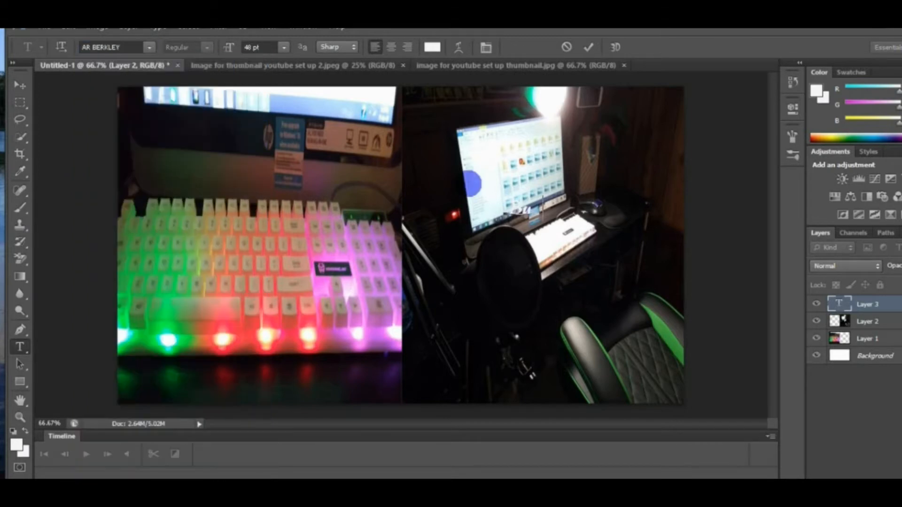
type("ilding")
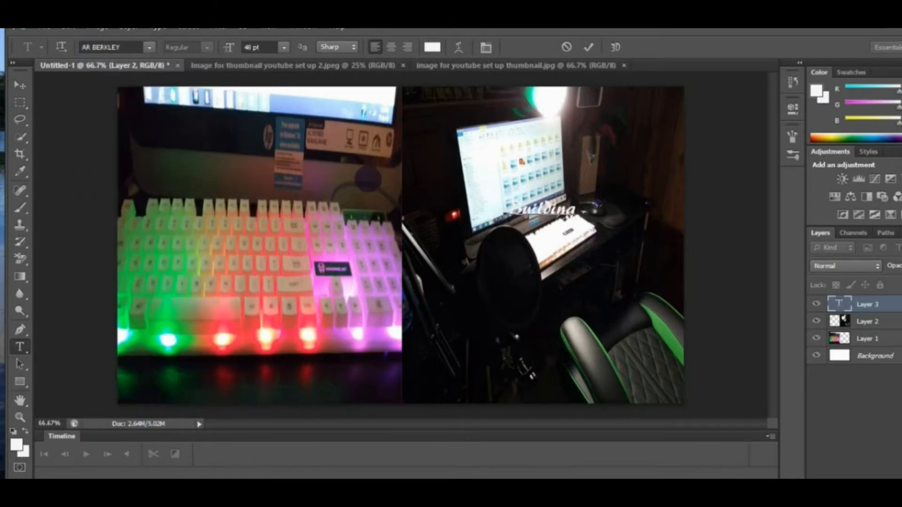
- Move the "Building" text onto the upper part of the keyboard photo and enlarge it to about three times its size
left_click(19, 85)
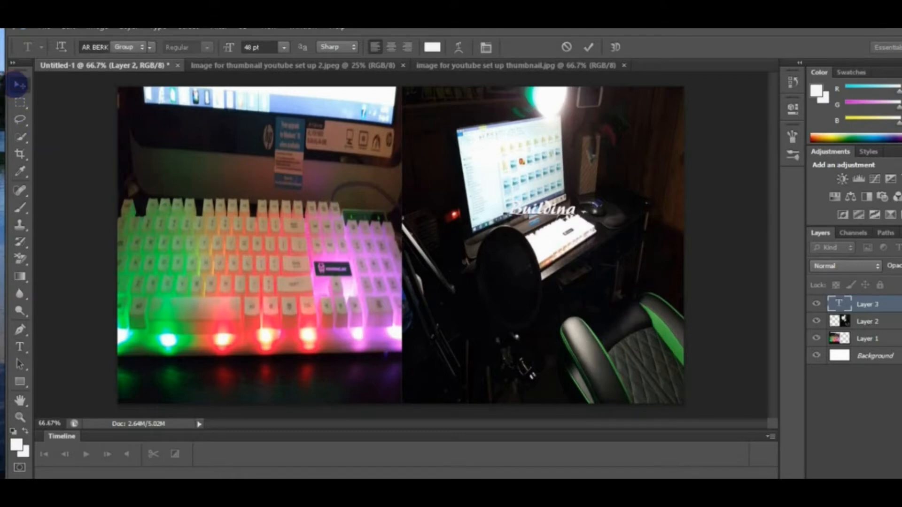
left_click(534, 208)
left_click_drag(534, 208, 297, 159)
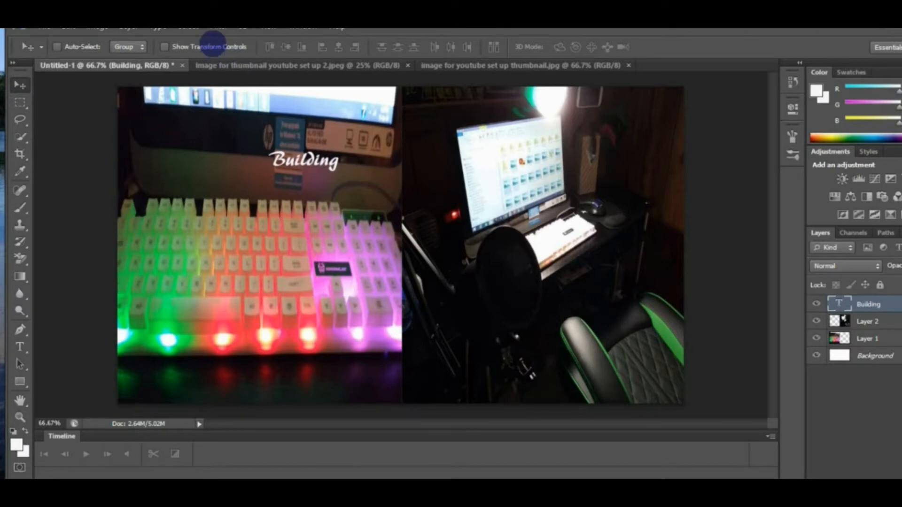
left_click(164, 47)
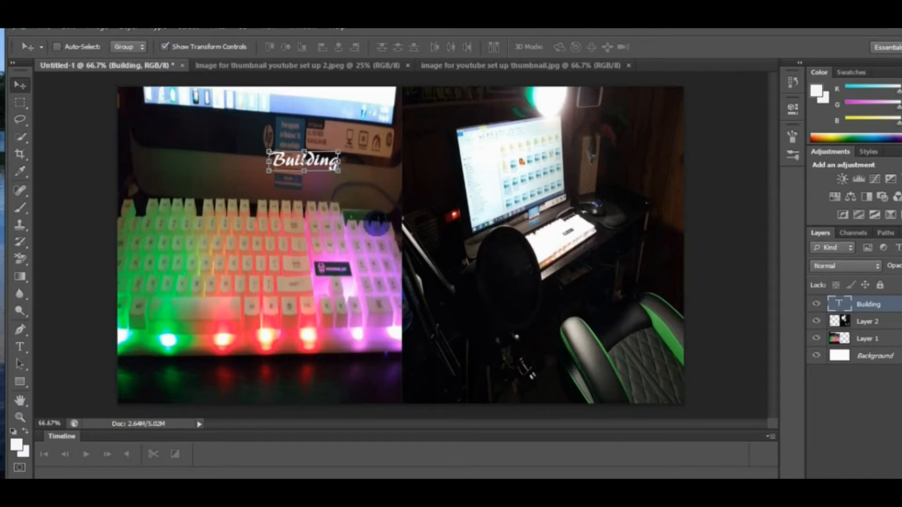
left_click_drag(338, 171, 412, 241)
key("Return")
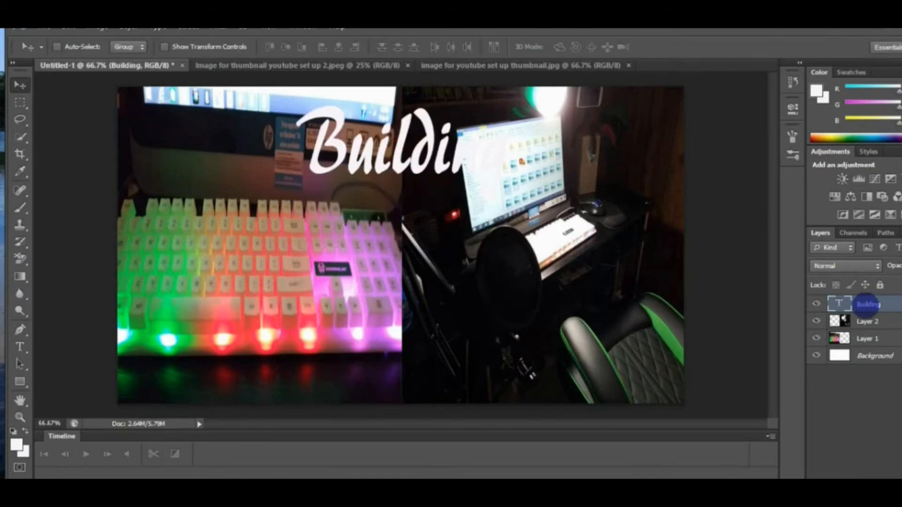
- Add a thick black outside stroke at 100% opacity to the "Building" text layer, keeping the text in view beside the settings
right_click(866, 304)
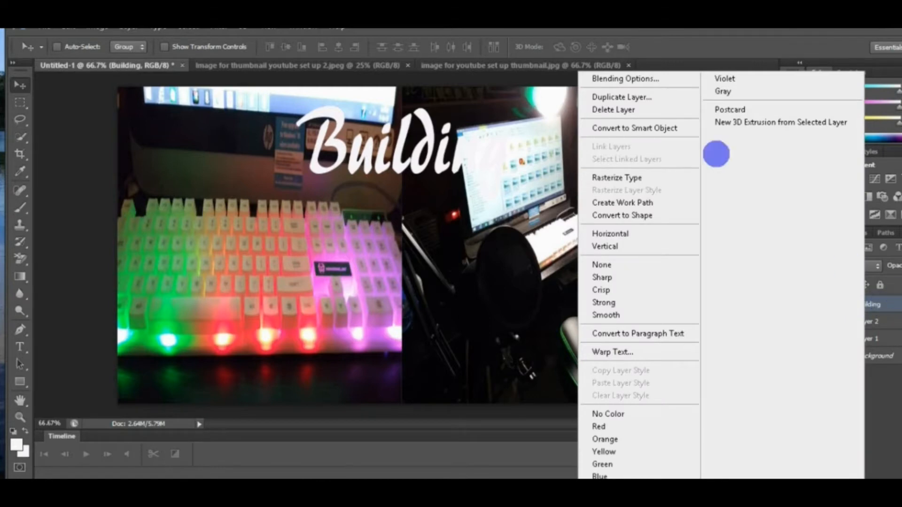
left_click(613, 79)
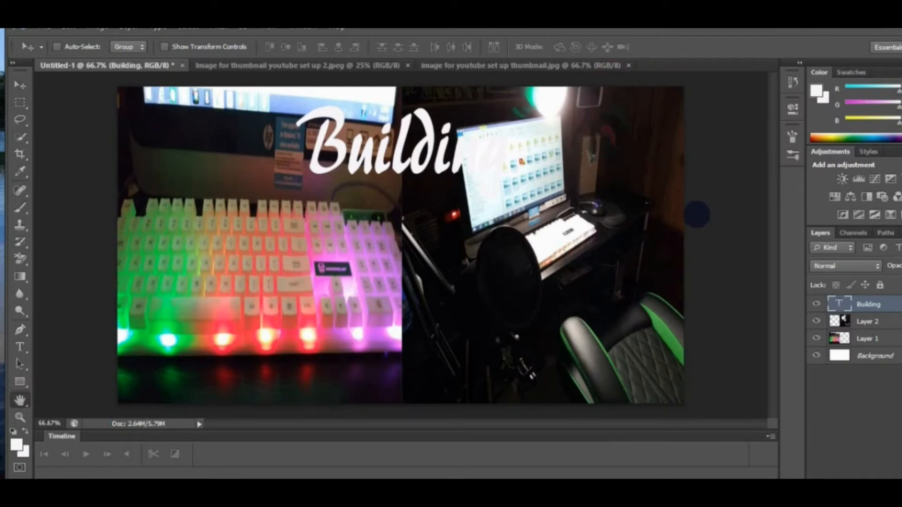
left_click_drag(619, 231, 590, 87)
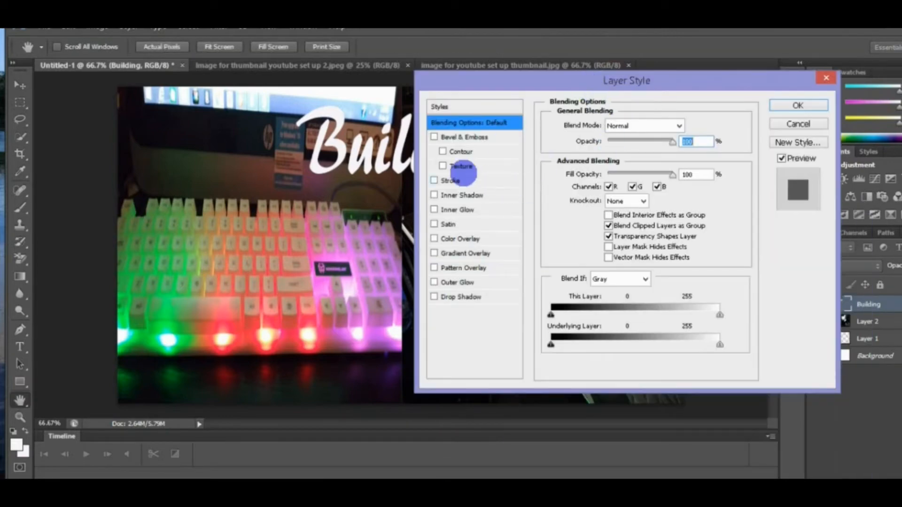
left_click(450, 180)
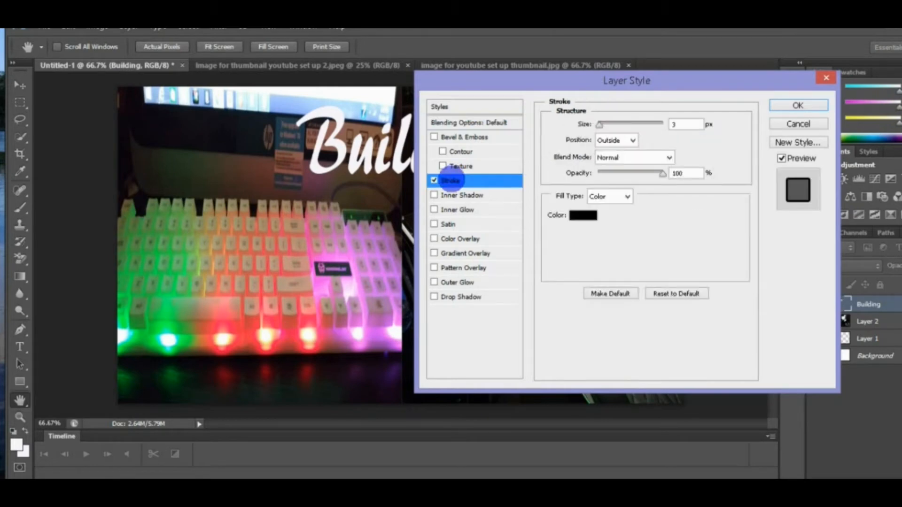
left_click_drag(600, 124, 604, 124)
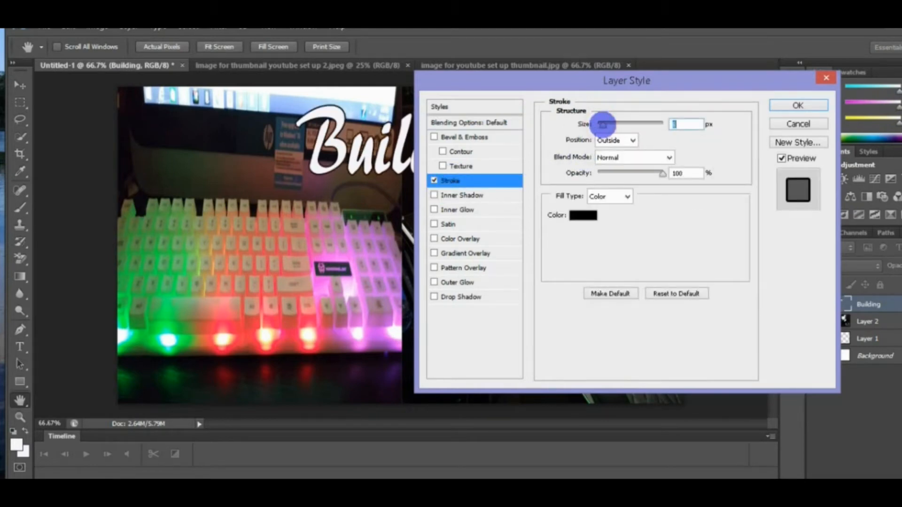
left_click_drag(606, 81, 674, 79)
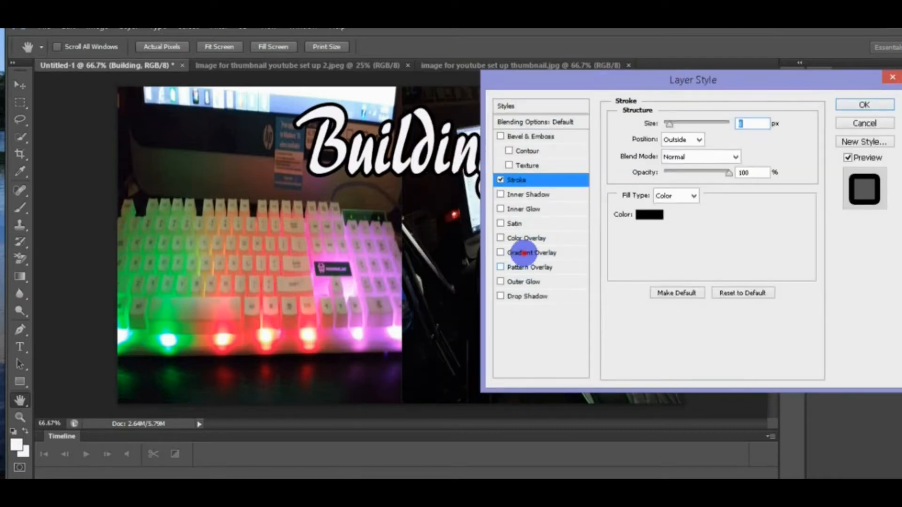
- Add a gradient overlay to the "Building" text layer, try several colour presets, and settle on the white Foreground to Background gradient
left_click(521, 253)
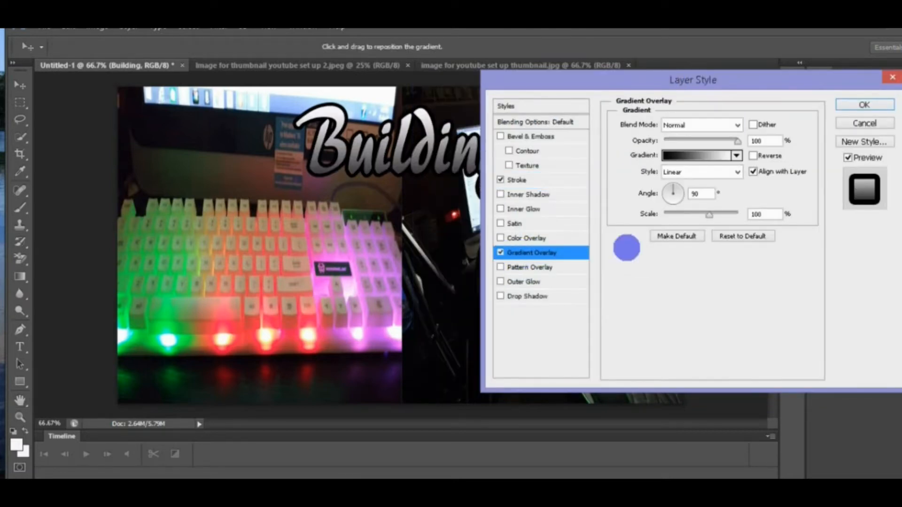
left_click(685, 159)
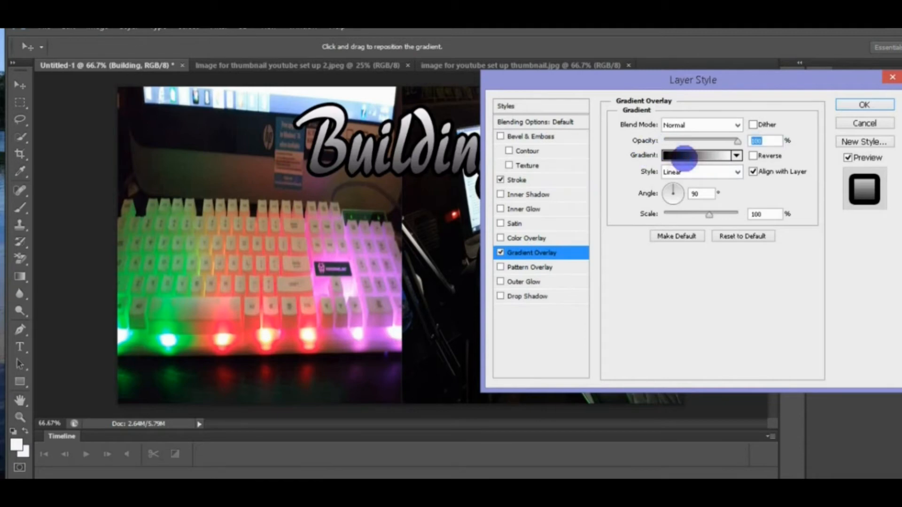
left_click(548, 209)
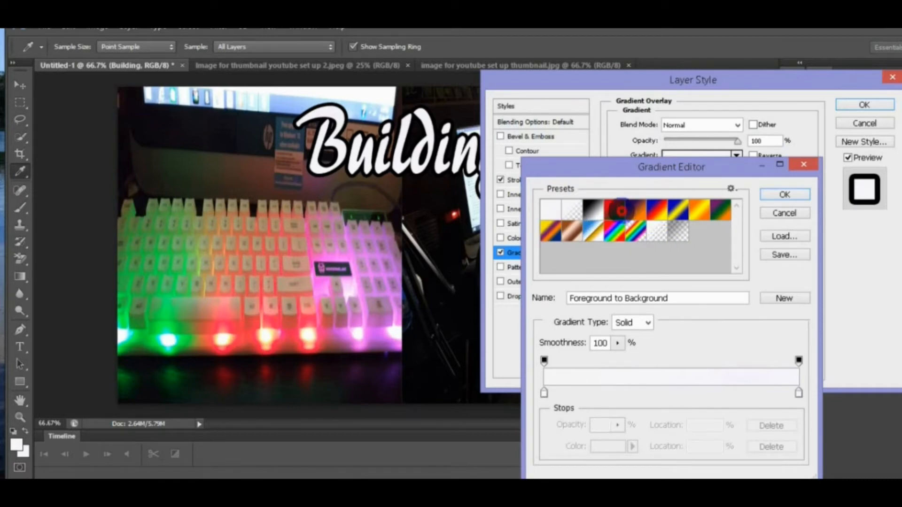
left_click(615, 209)
left_click(658, 207)
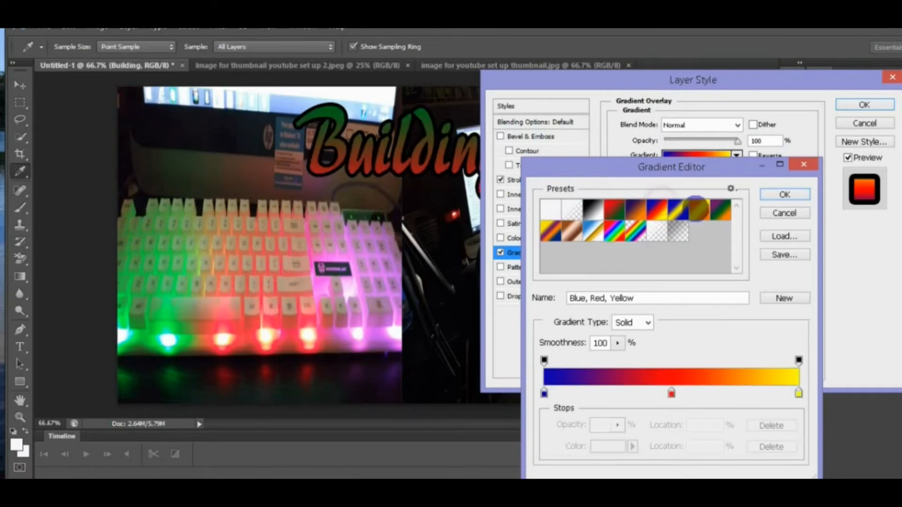
left_click(694, 210)
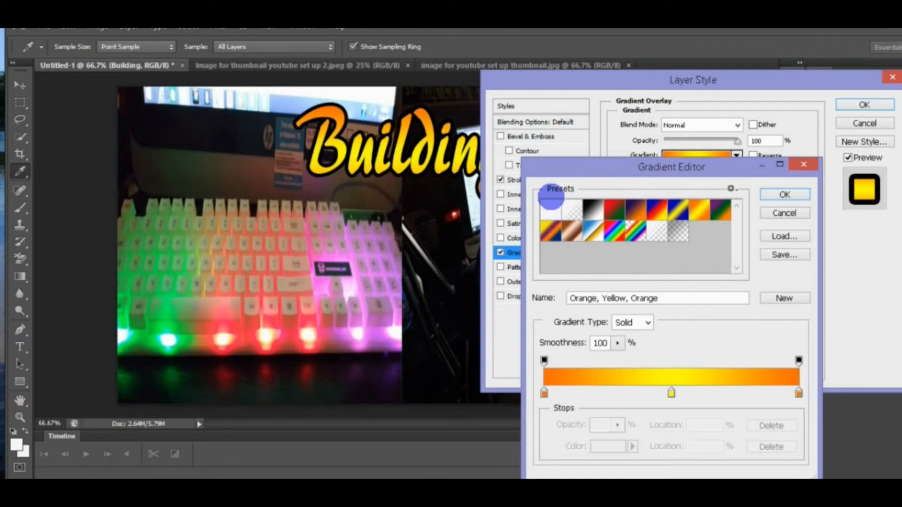
left_click(549, 206)
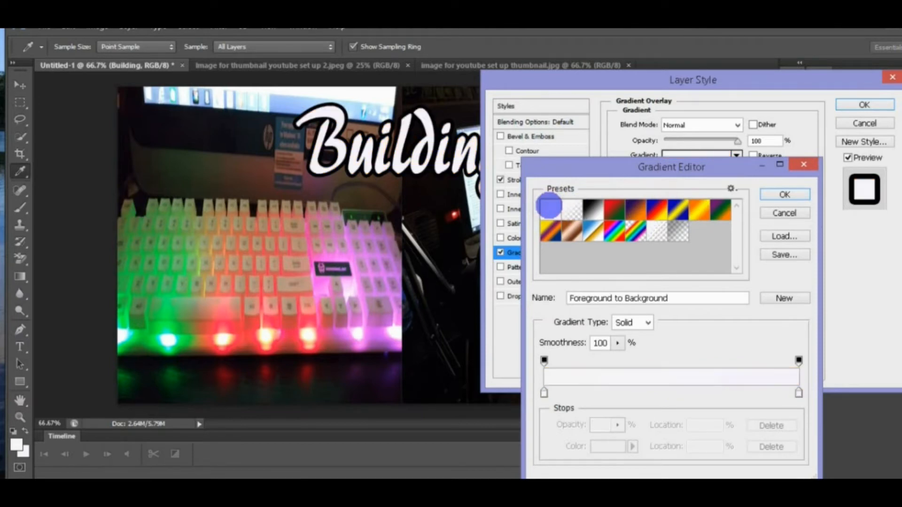
left_click(770, 196)
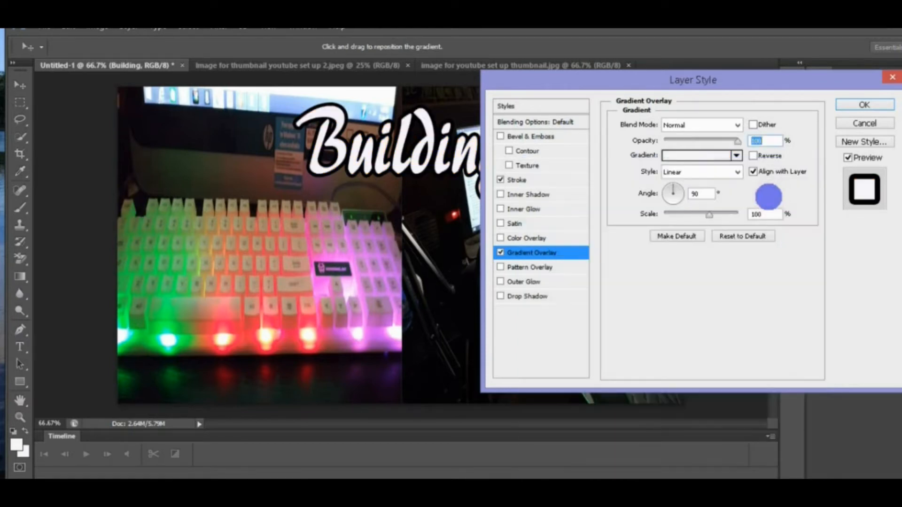
- Add a drop shadow to the "Building" text with distance 17 px and spread 15%, and slightly increase the shadow's size
left_click(548, 296)
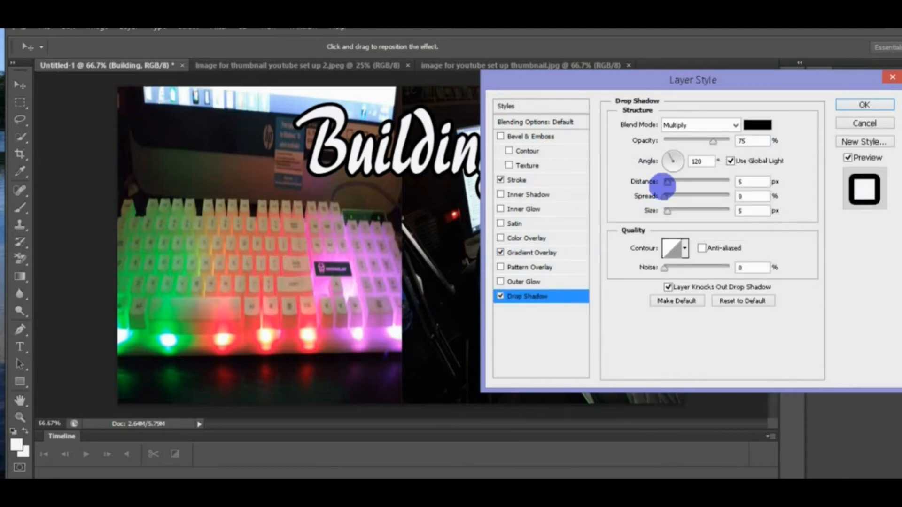
left_click_drag(665, 185, 682, 187)
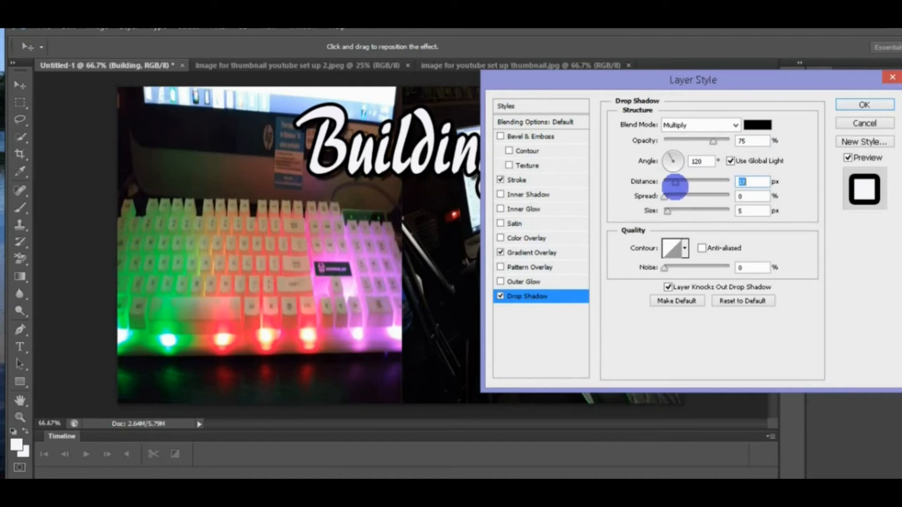
left_click(665, 199)
left_click_drag(664, 198, 675, 198)
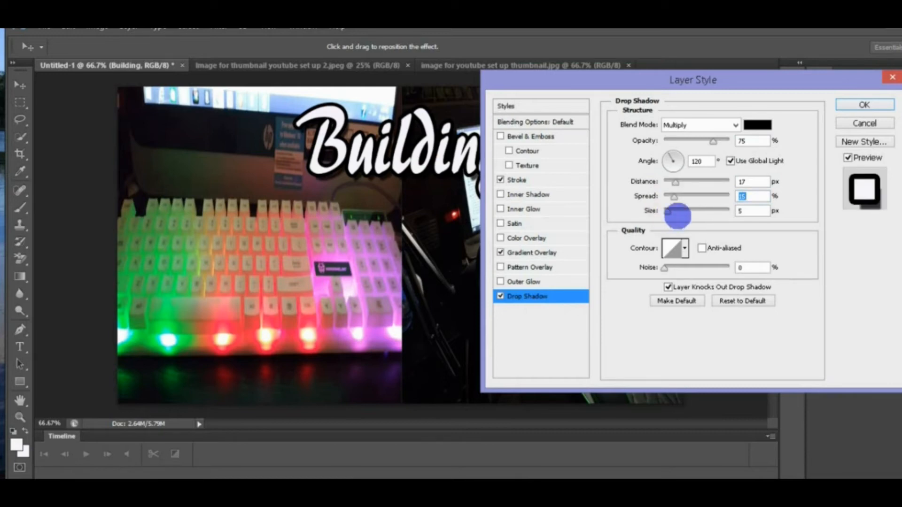
left_click_drag(669, 211, 672, 211)
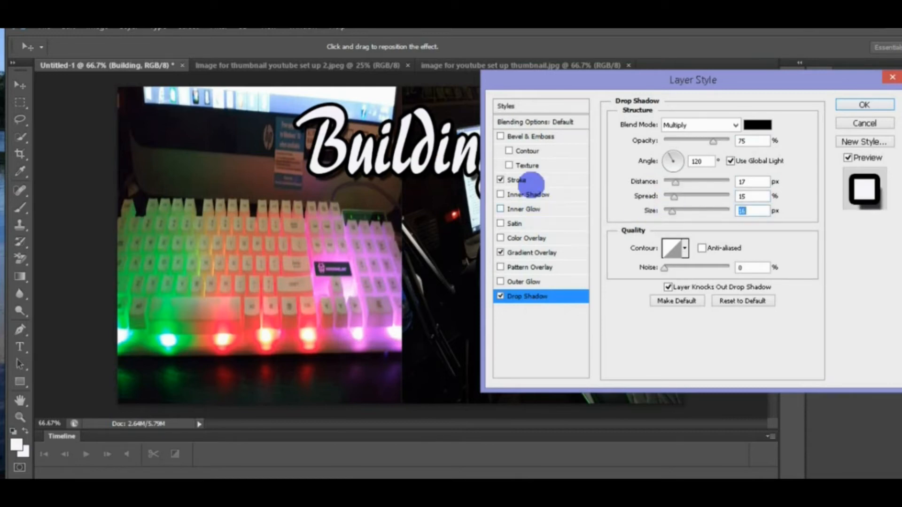
- Try light and red stroke colours on the "Building" text, set the stroke to near-black #0d0c0c, and apply the layer style
left_click(531, 181)
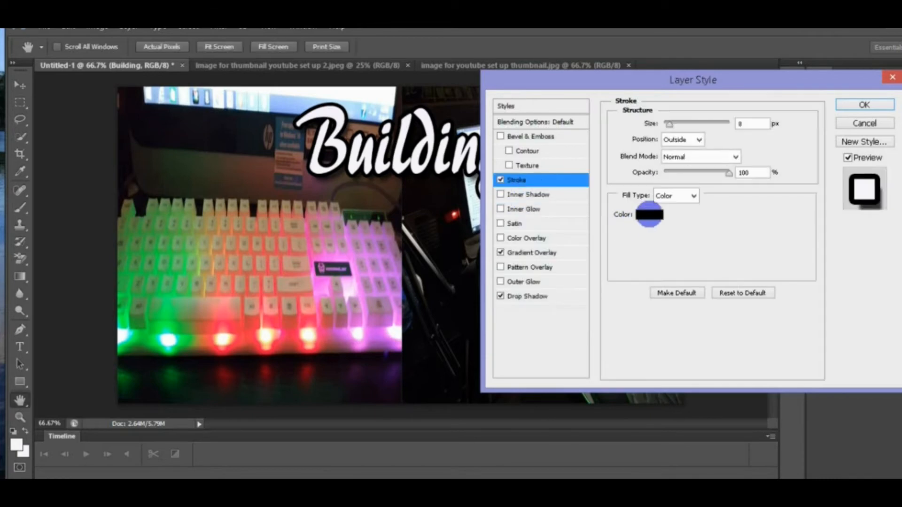
left_click(649, 215)
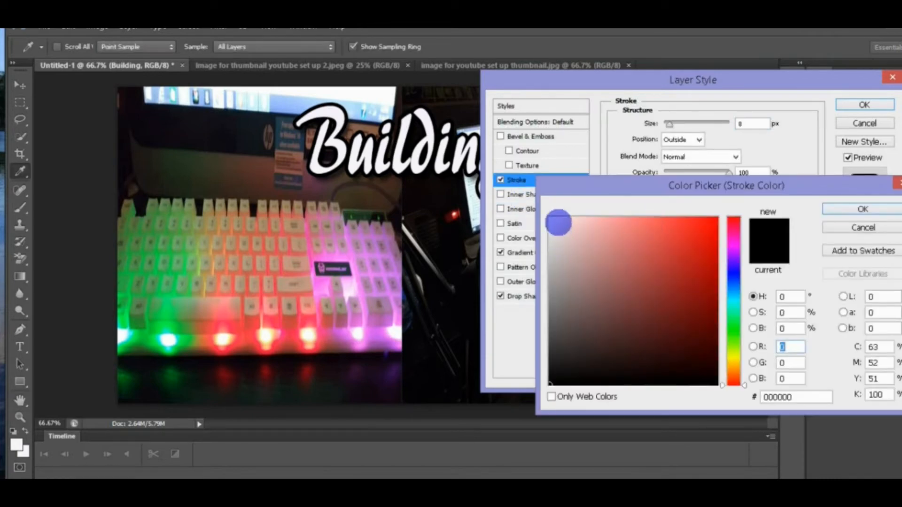
left_click(558, 222)
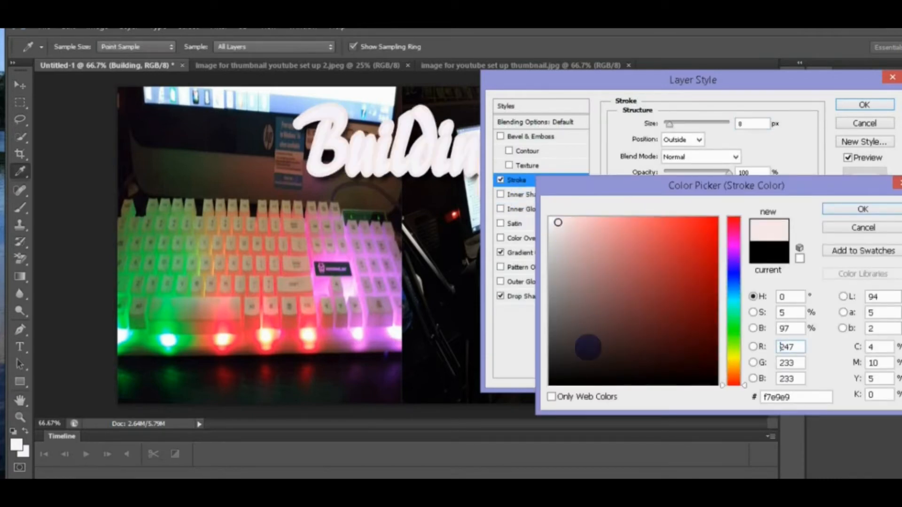
left_click(588, 347)
left_click(697, 246)
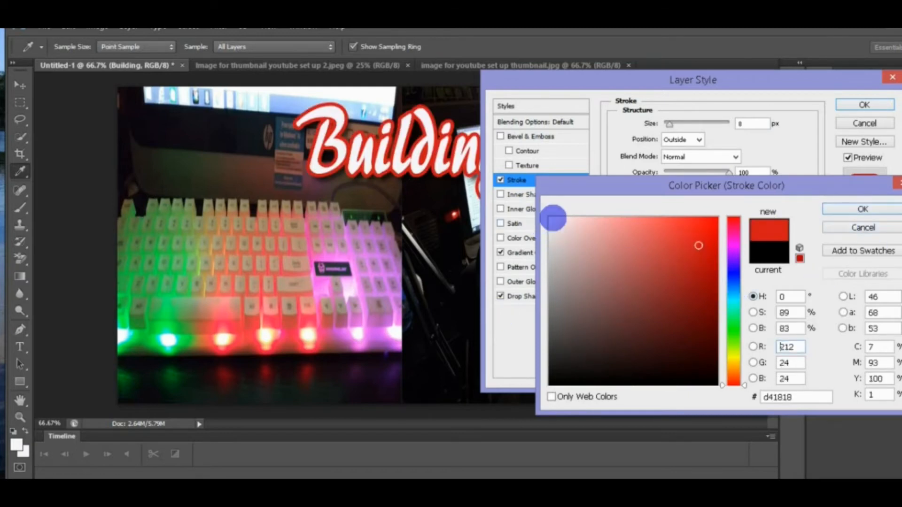
left_click(566, 376)
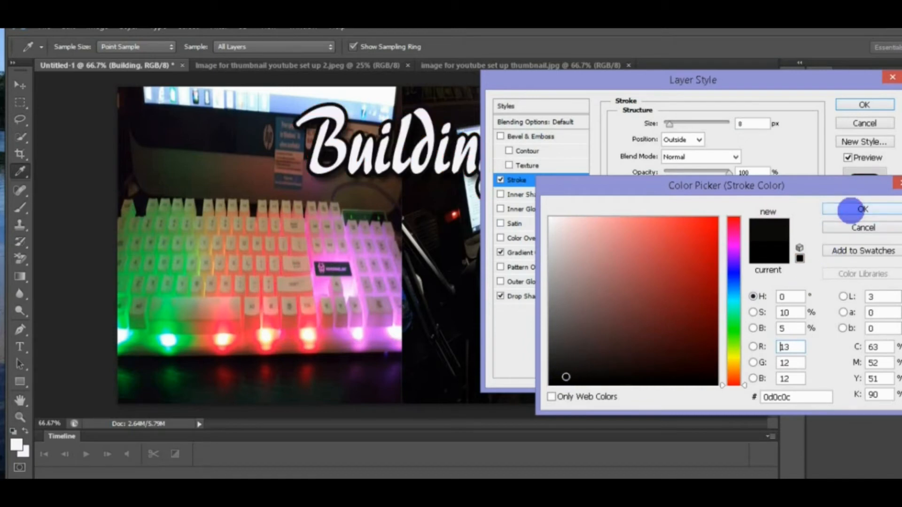
left_click(850, 210)
left_click(870, 105)
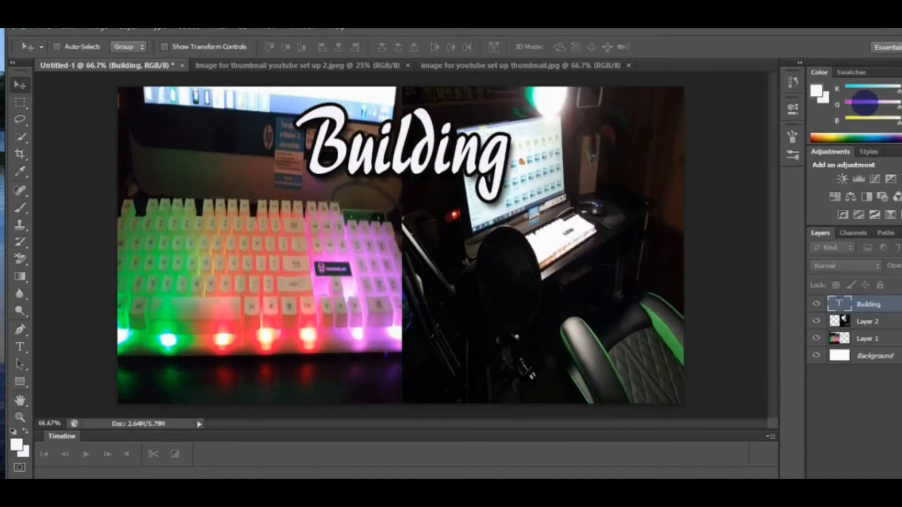
- Shift the "Building" text slightly up and to the left, duplicate its layer, and place the copy beneath the original
left_click_drag(452, 148, 425, 141)
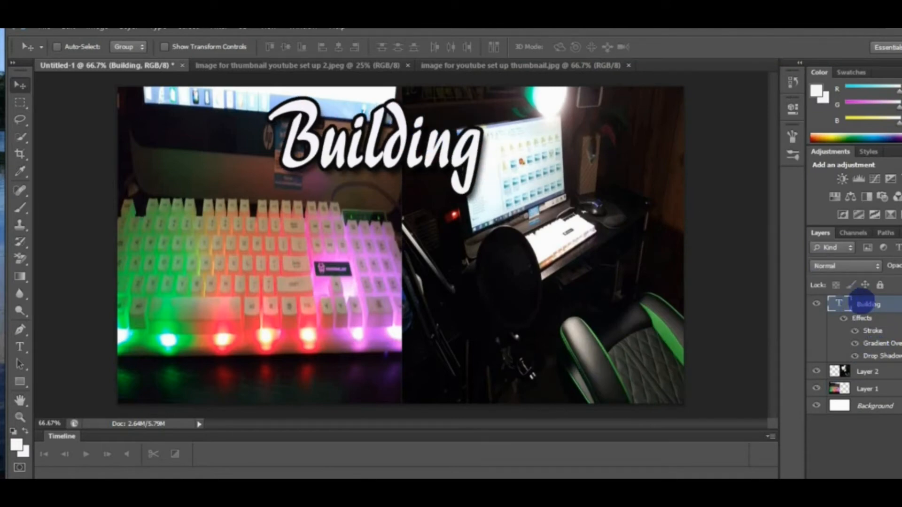
right_click(874, 303)
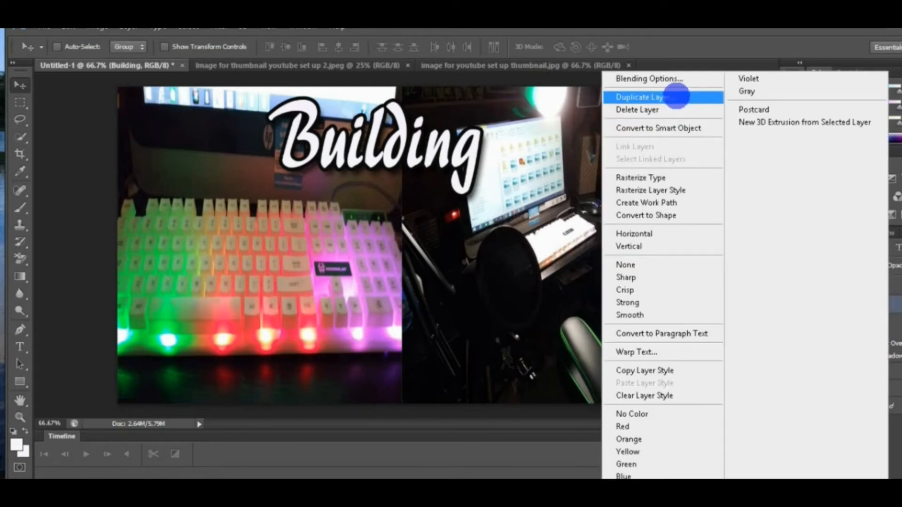
left_click(681, 92)
left_click(647, 181)
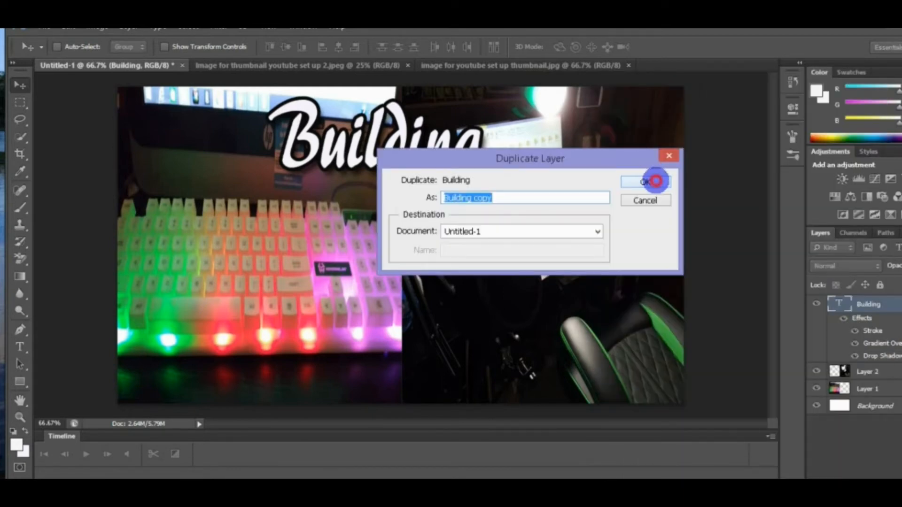
left_click_drag(444, 141, 467, 245)
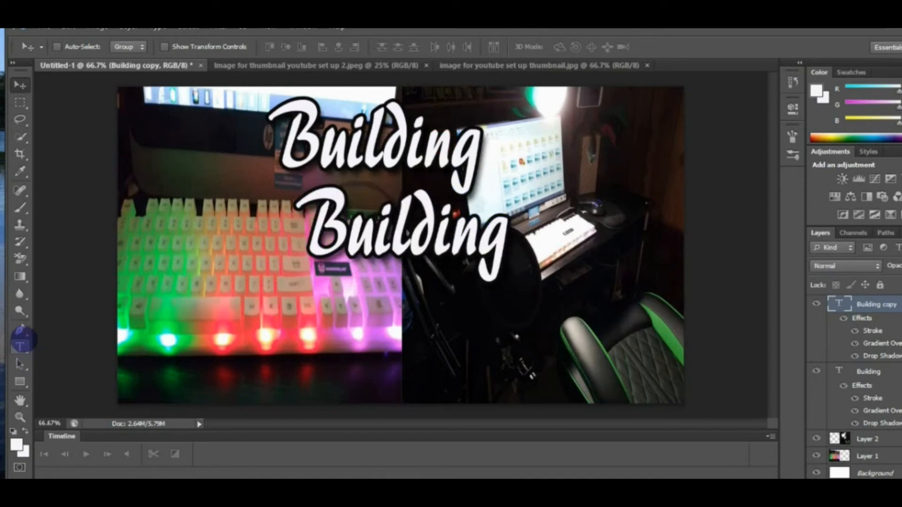
- Complete the three-line title with "My" and "Setup!" in the same style, and enlarge the "Building" and "Setup!" texts
left_click(20, 346)
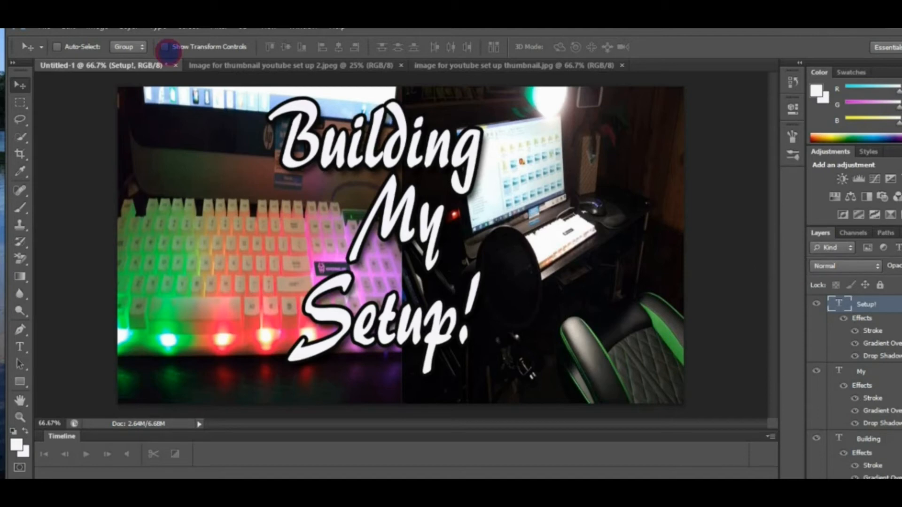
left_click(164, 47)
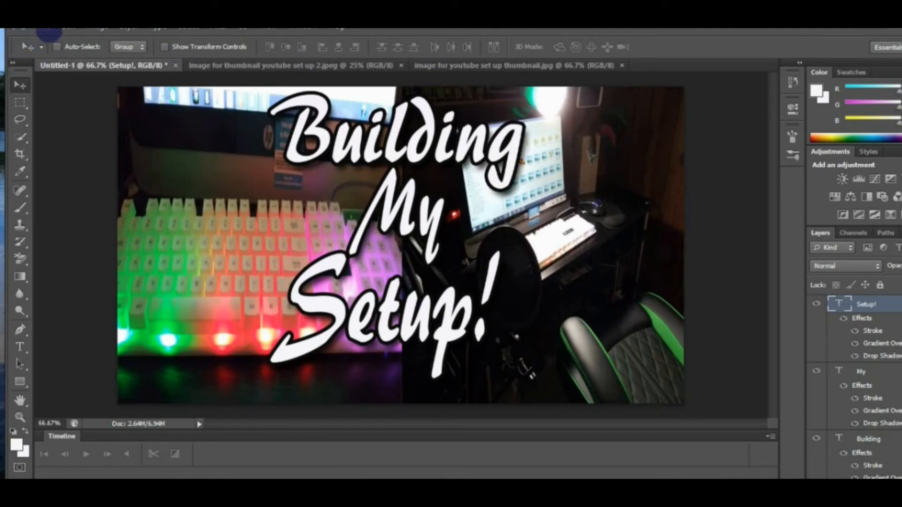
- Begin saving the thumbnail and choose the "off topic day thumbs" folder on the THUMBNAILS (H:) drive as its location
left_click(47, 29)
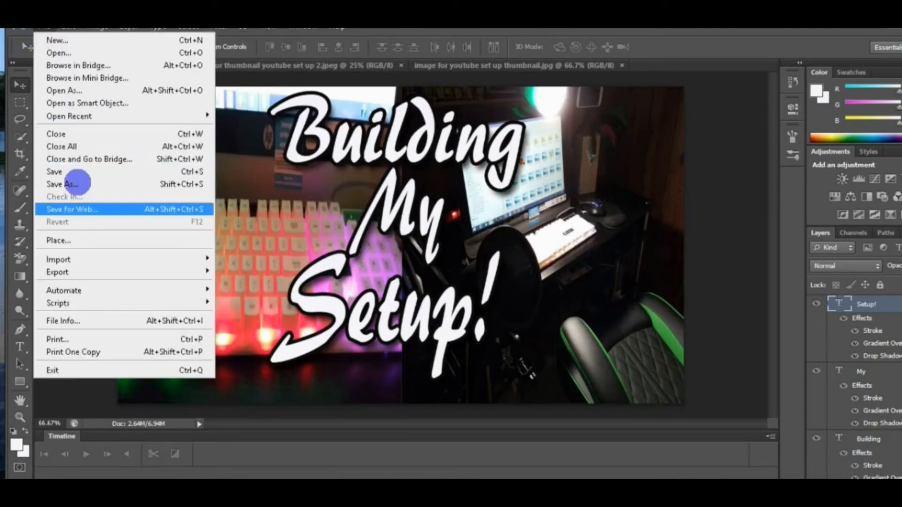
left_click(74, 170)
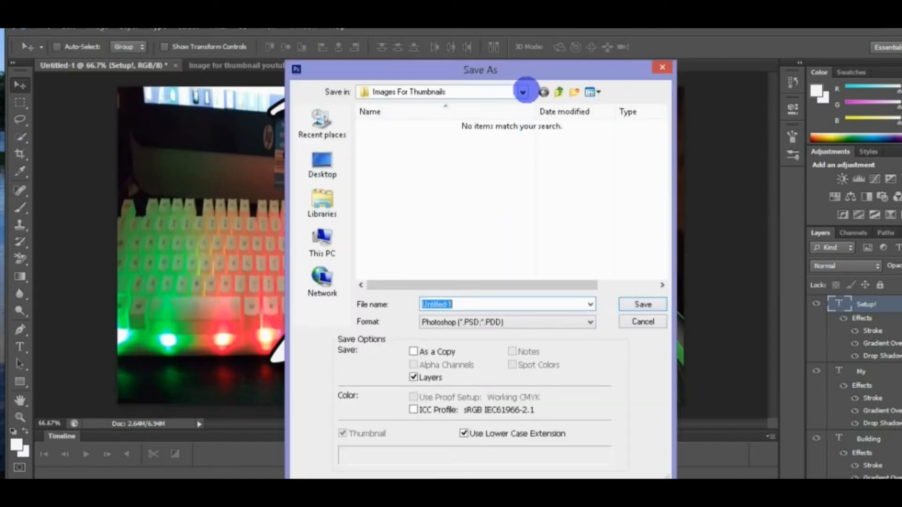
left_click(523, 92)
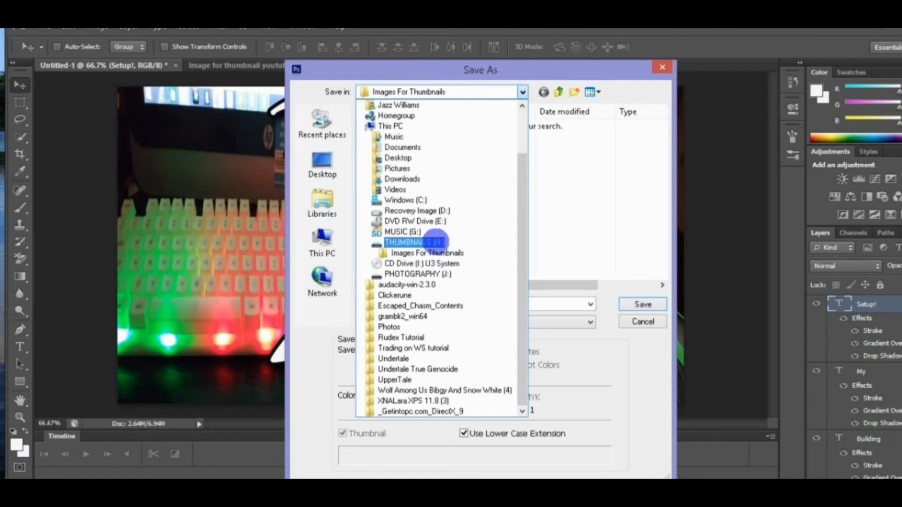
left_click(436, 242)
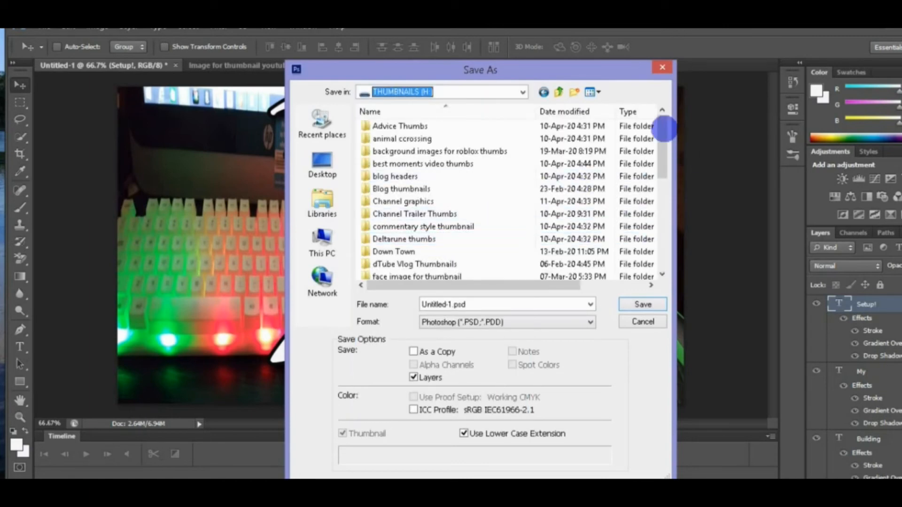
left_click_drag(663, 129, 662, 196)
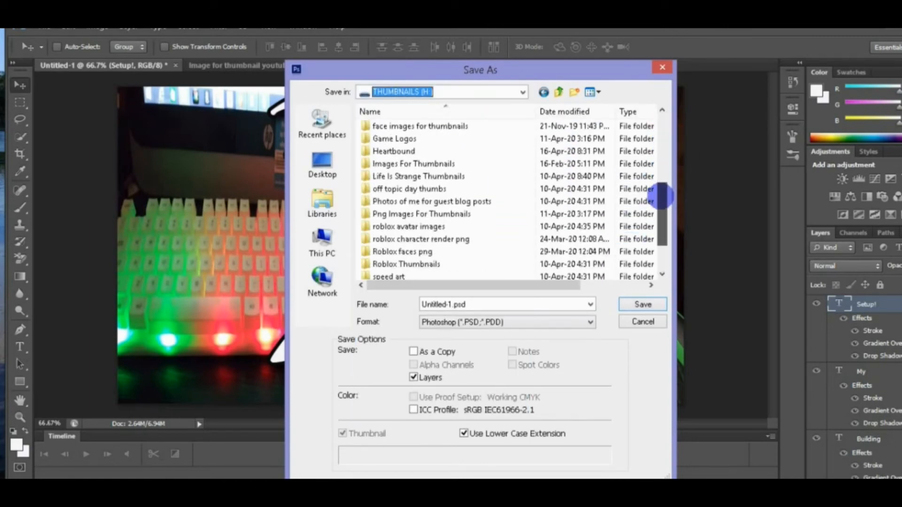
double_click(439, 188)
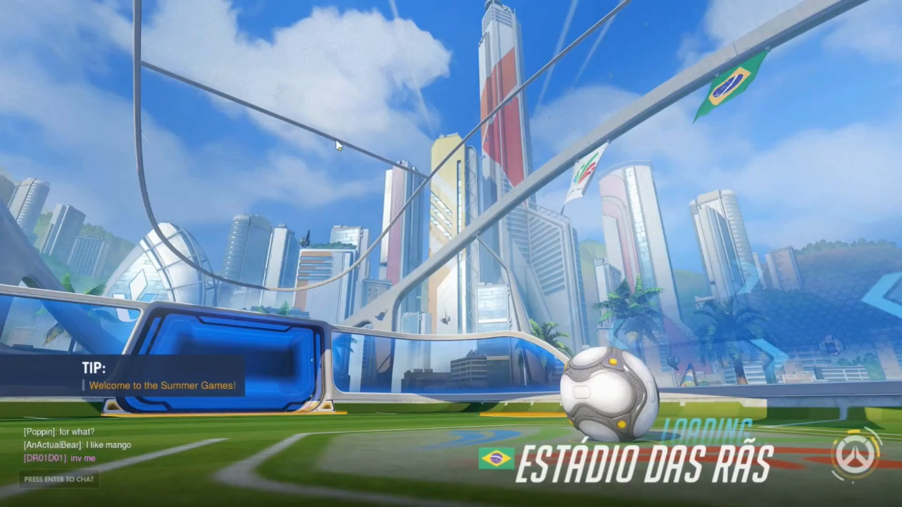
key("Return")
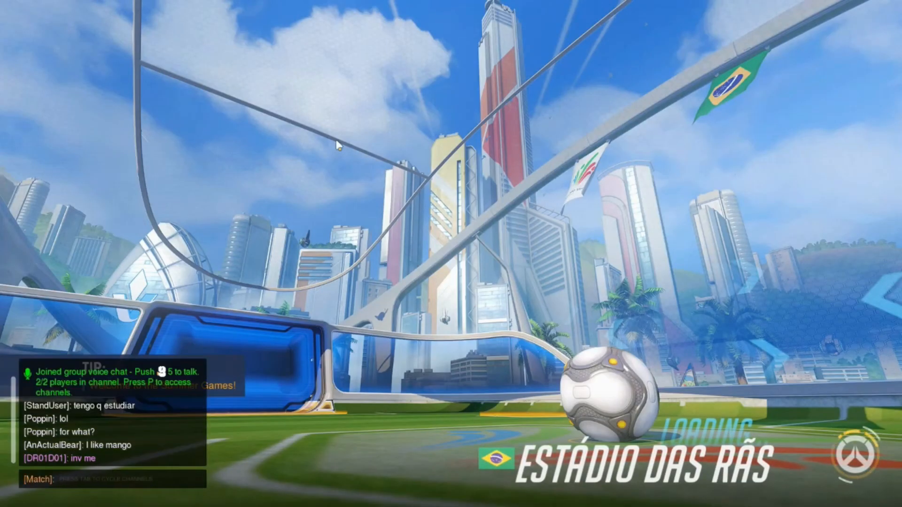
key("Tab")
type("too la")
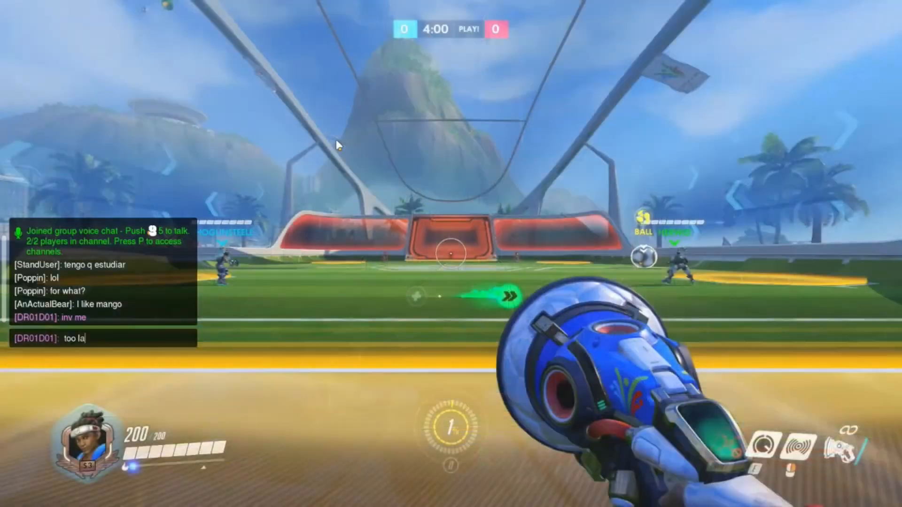
type("te")
key("Return")
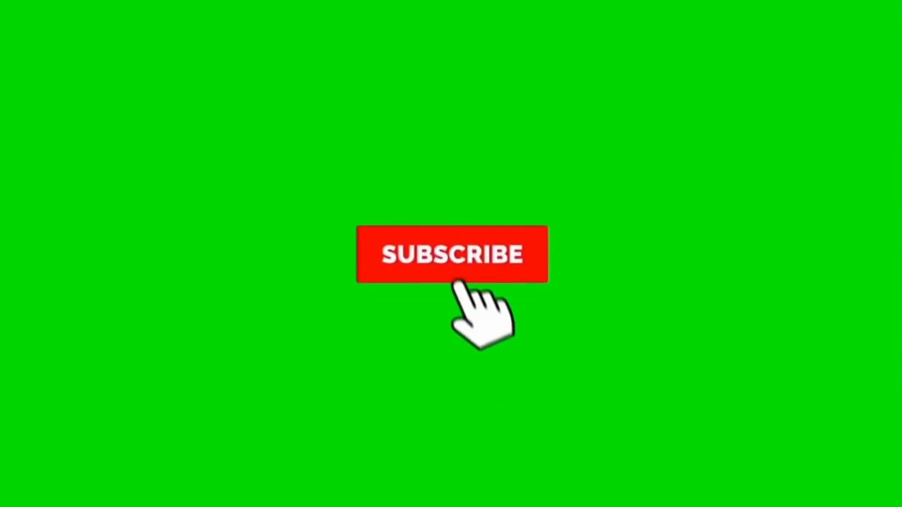